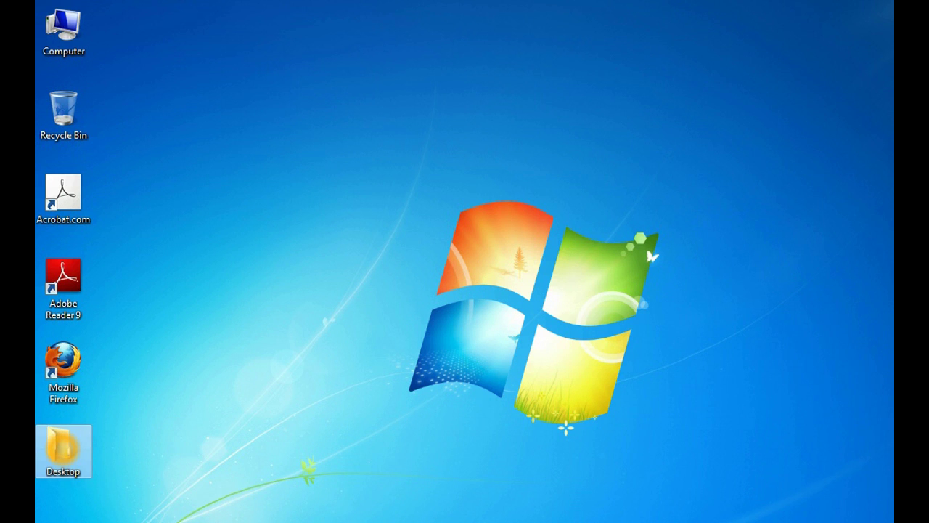
Step: Open the Desktop folder's Properties and display its Security tab permissions
right_click(62, 445)
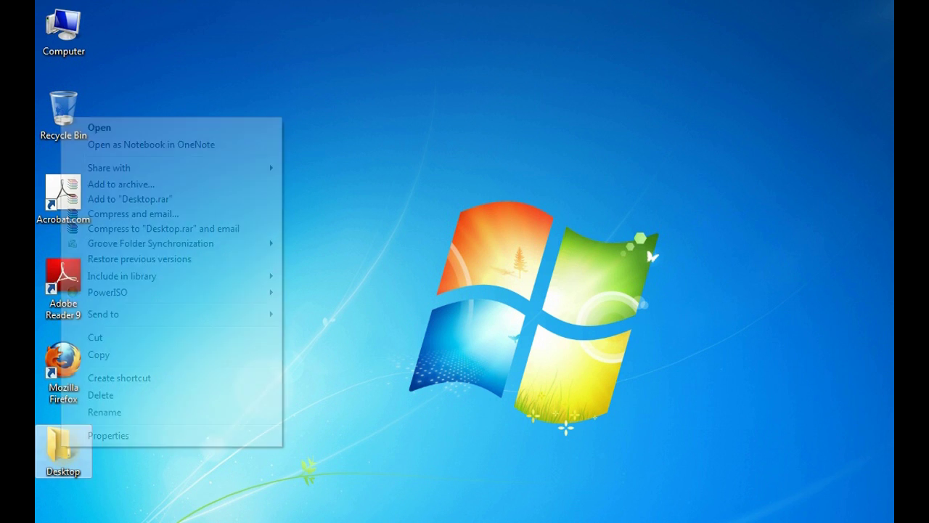
left_click(142, 435)
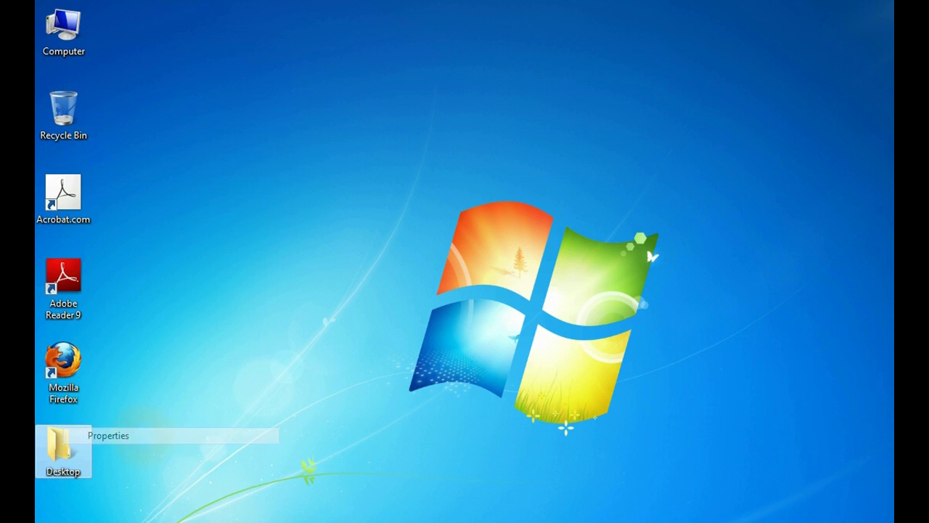
left_click_drag(303, 127, 321, 100)
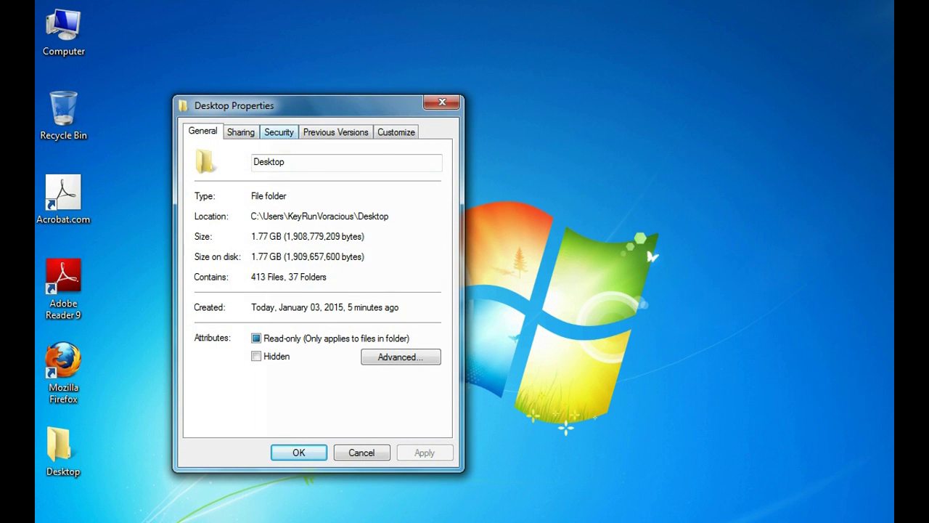
left_click(279, 132)
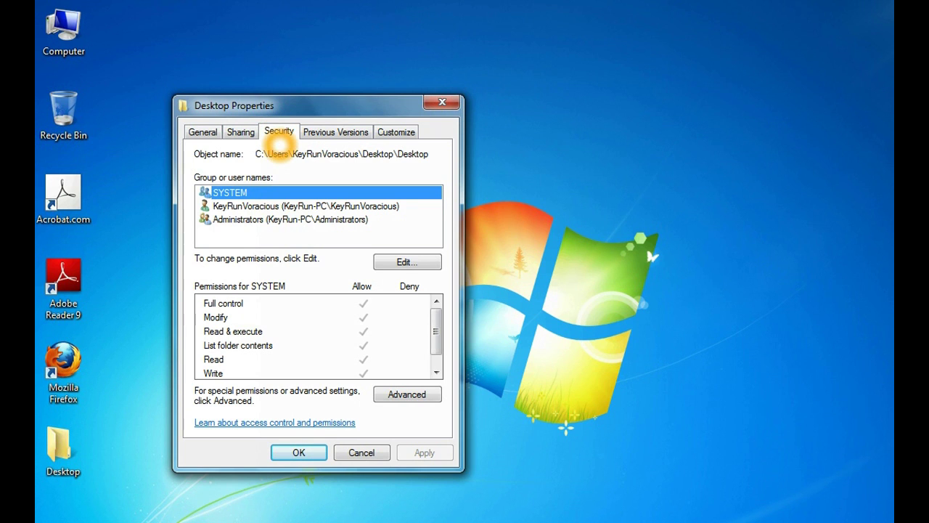
Step: Compare permissions for the user account and the Administrators group
left_click(73, 454)
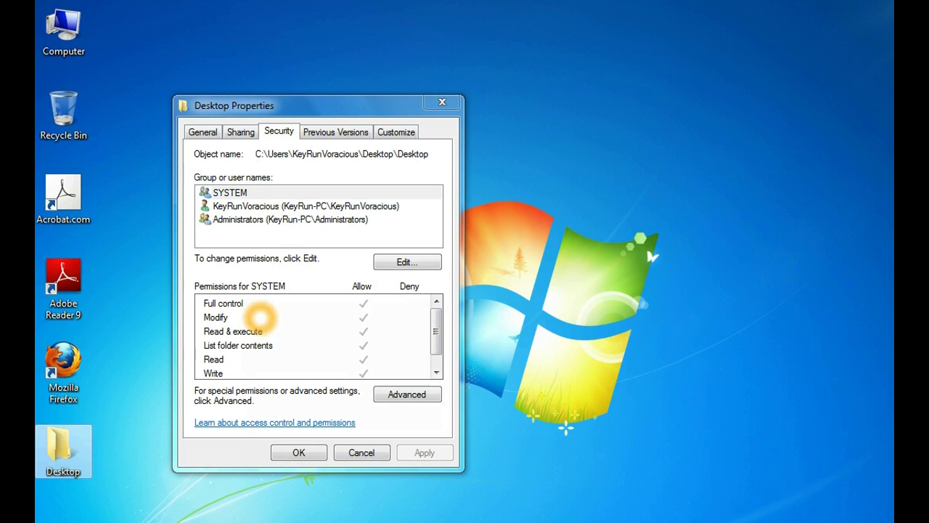
left_click(245, 206)
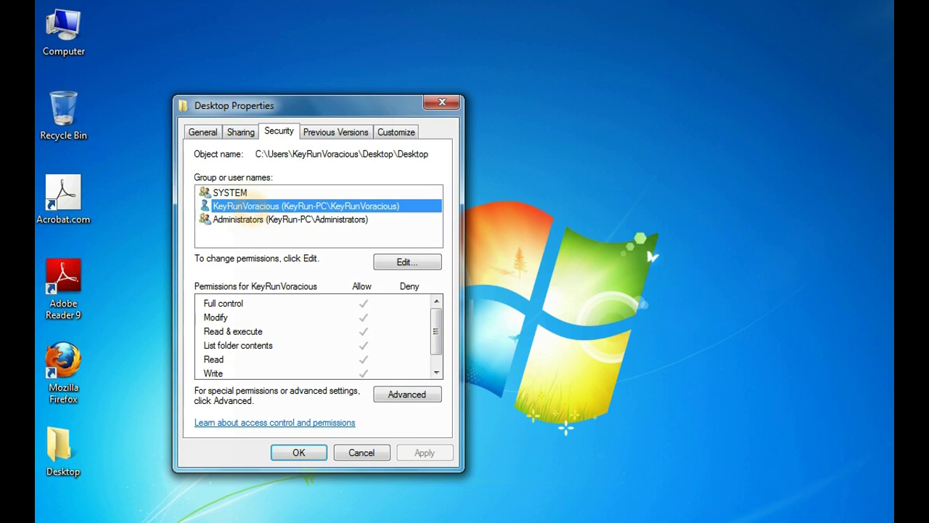
left_click(239, 220)
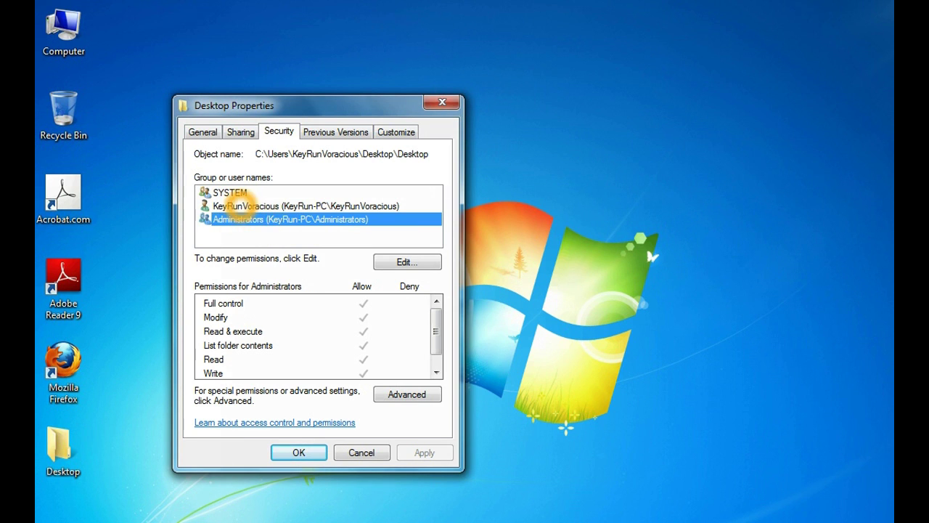
left_click(239, 206)
left_click(239, 220)
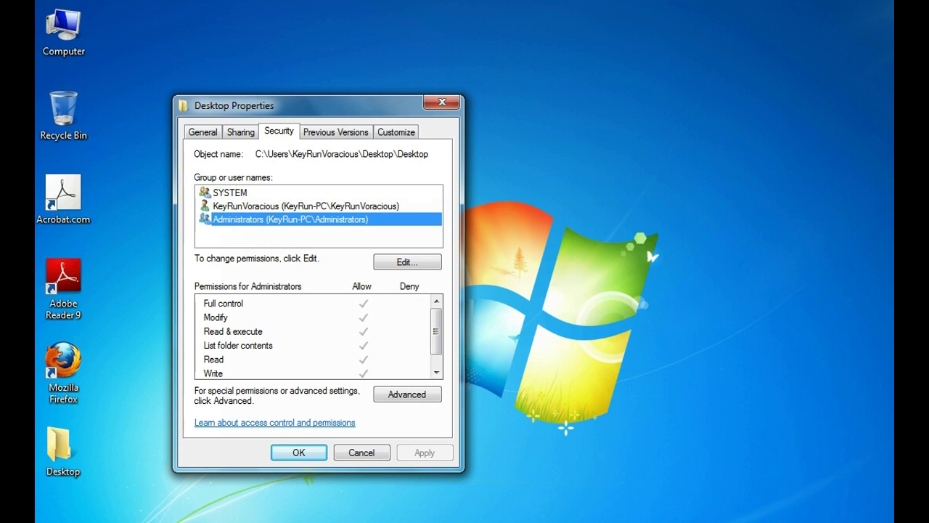
Step: Check further Security tab options, then return to the General tab
left_click(404, 265)
left_click(355, 314)
left_click(260, 224)
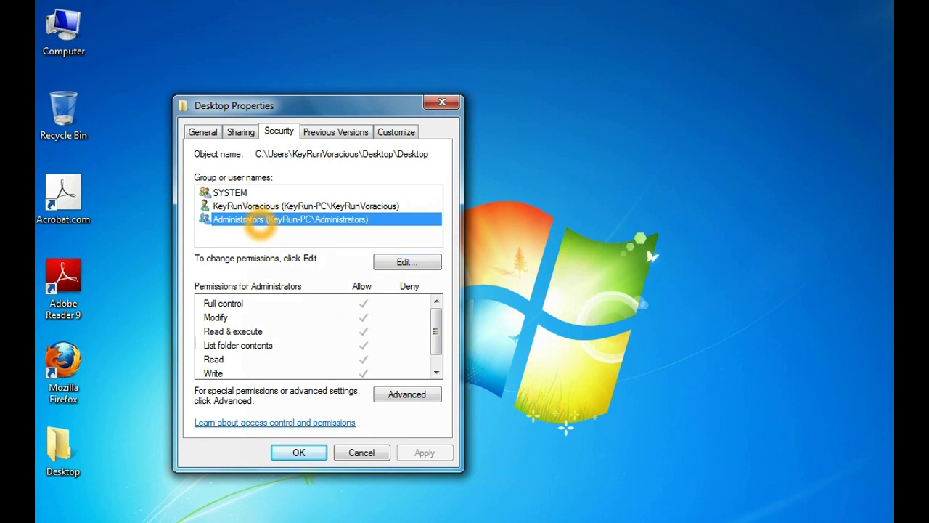
left_click(322, 247)
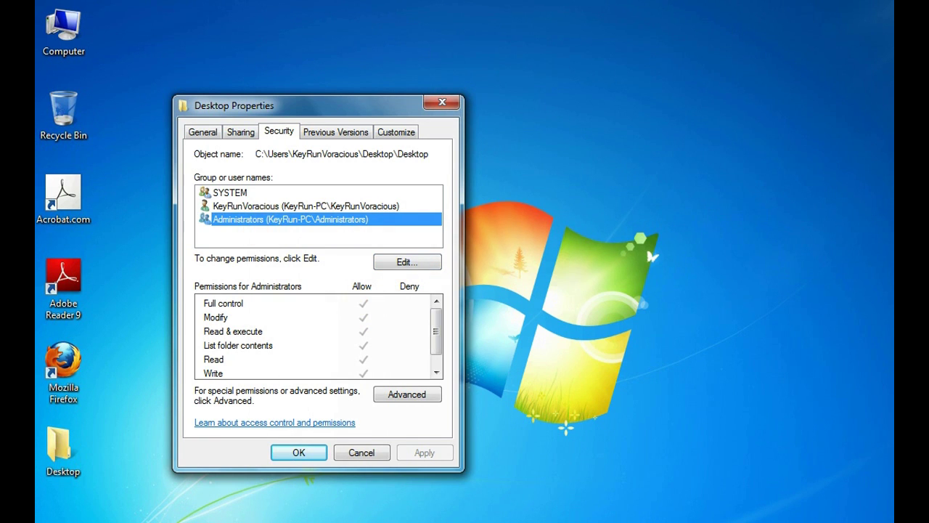
left_click(251, 346)
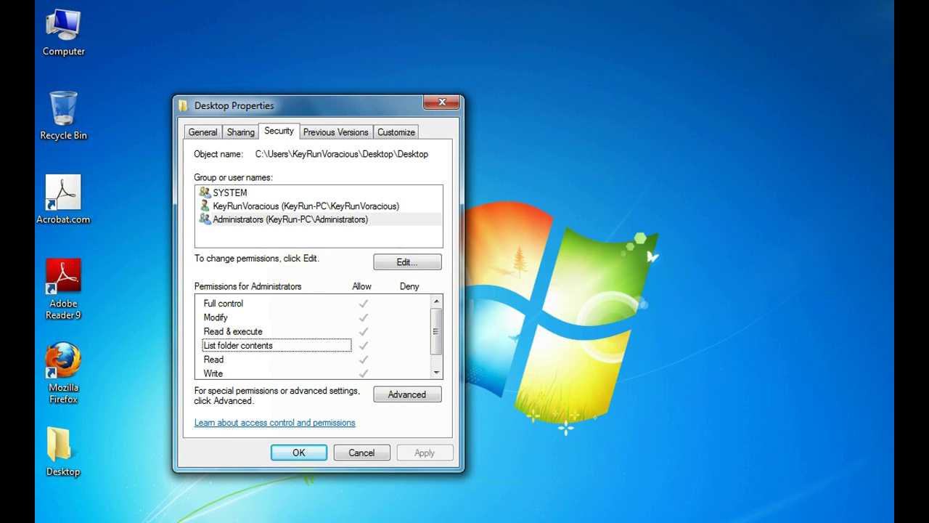
left_click(278, 130)
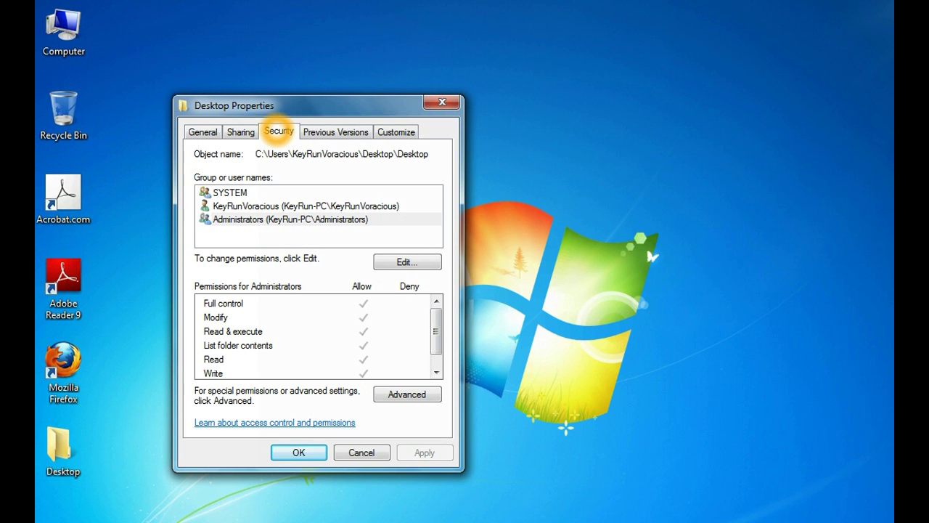
left_click(198, 131)
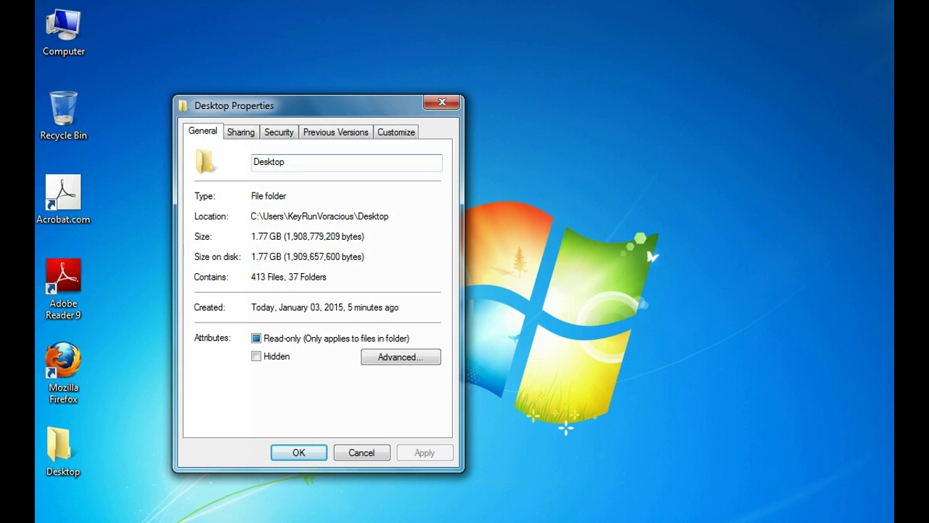
Step: Close the Desktop properties and launch GPEDIT.MSC from the Run dialog
left_click(299, 453)
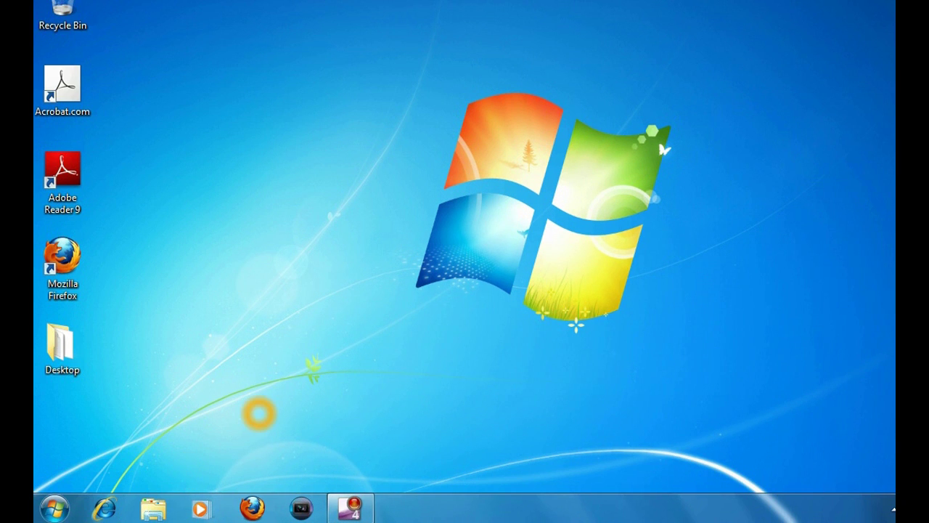
key("super+r")
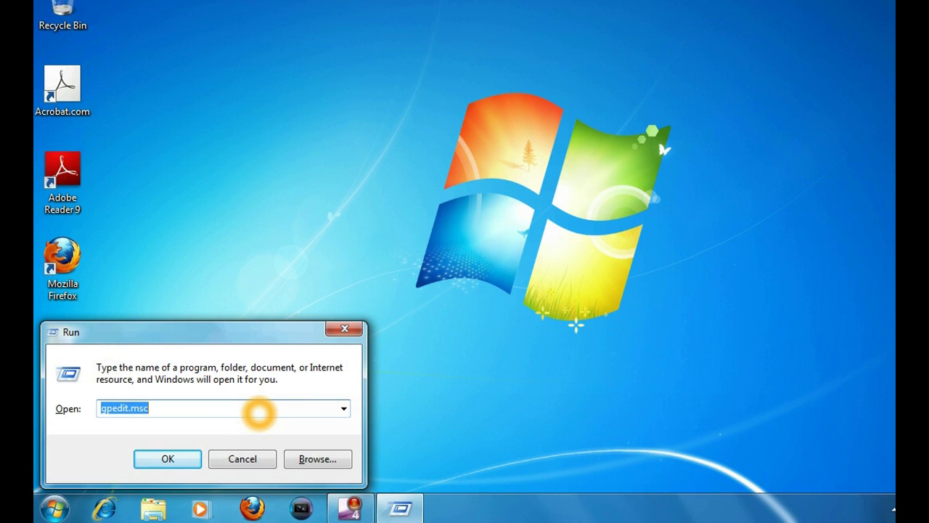
type("G")
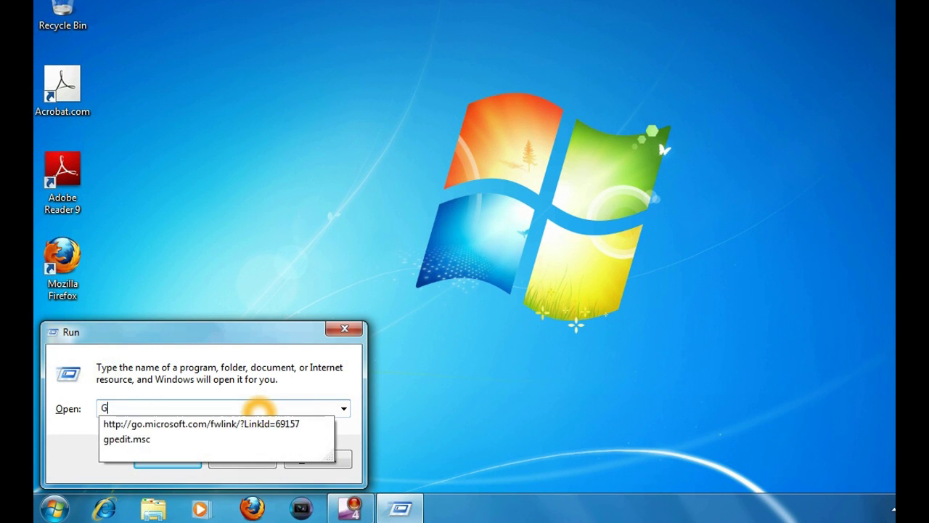
type("PEDIT")
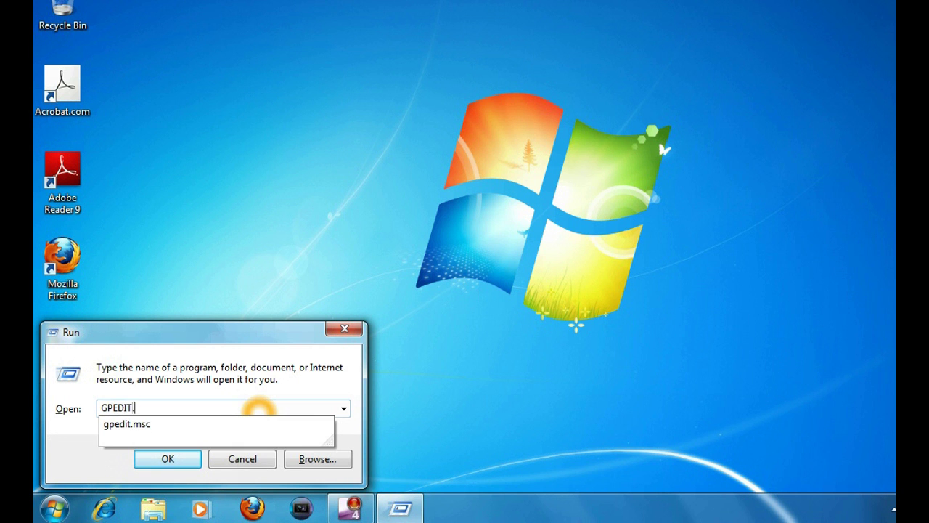
type(".MSC")
key("Return")
key("Return")
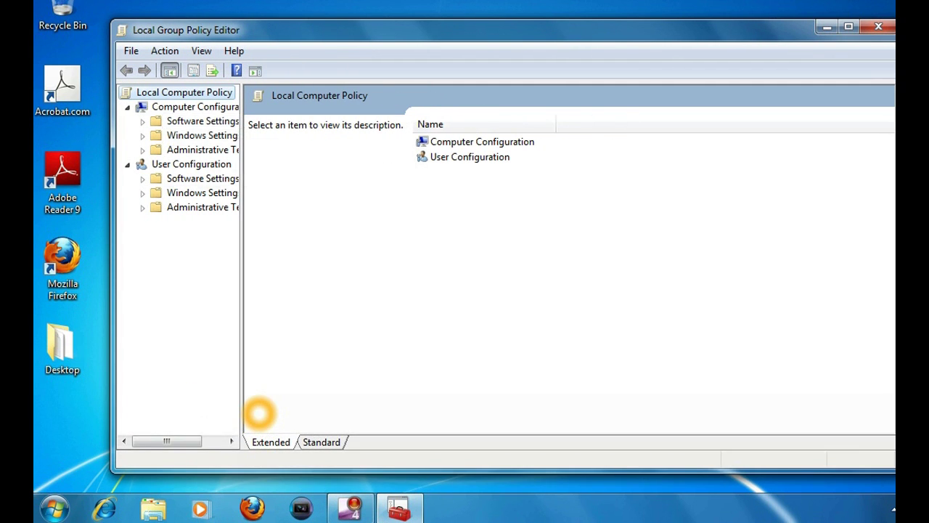
Step: Expand User Configuration > Administrative Templates and scroll to the Windows Explorer policy list
left_click(191, 164)
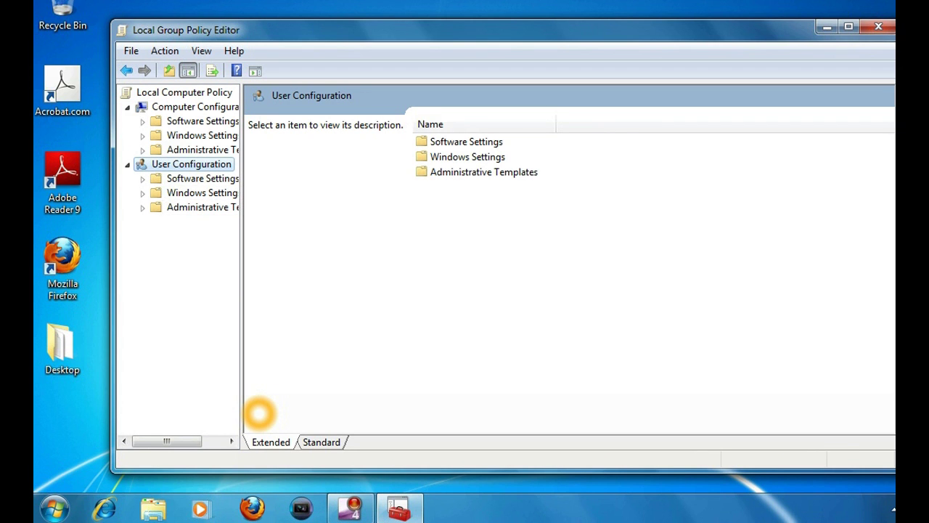
left_click_drag(241, 414, 323, 413)
left_click(143, 207)
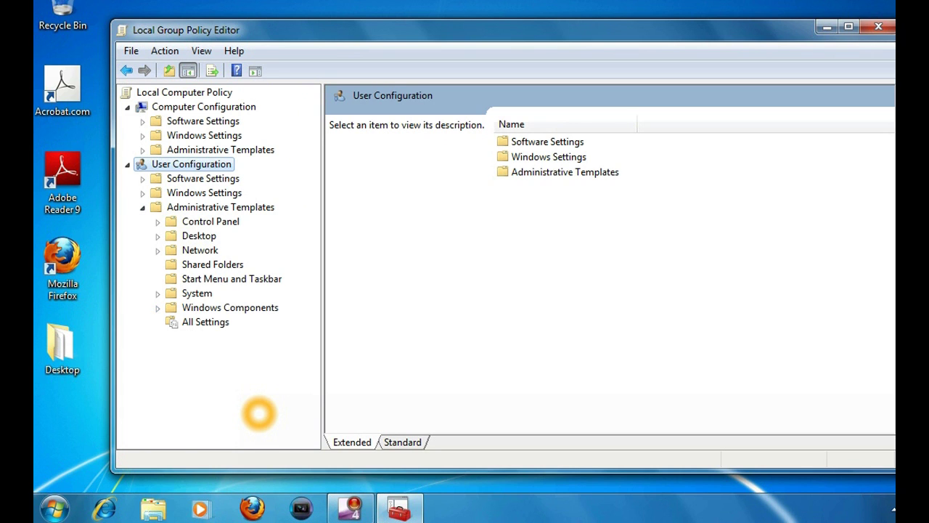
scroll(259, 412, "down", 2)
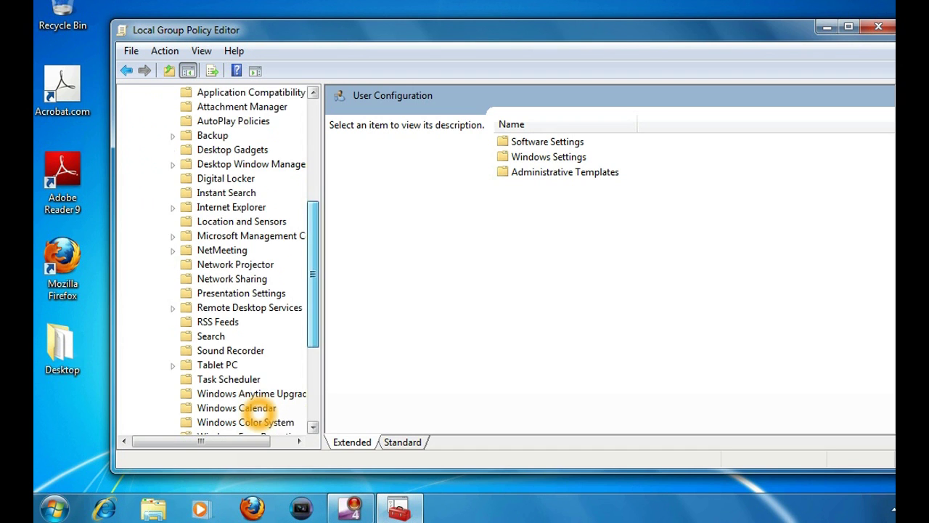
scroll(259, 413, "down", 3)
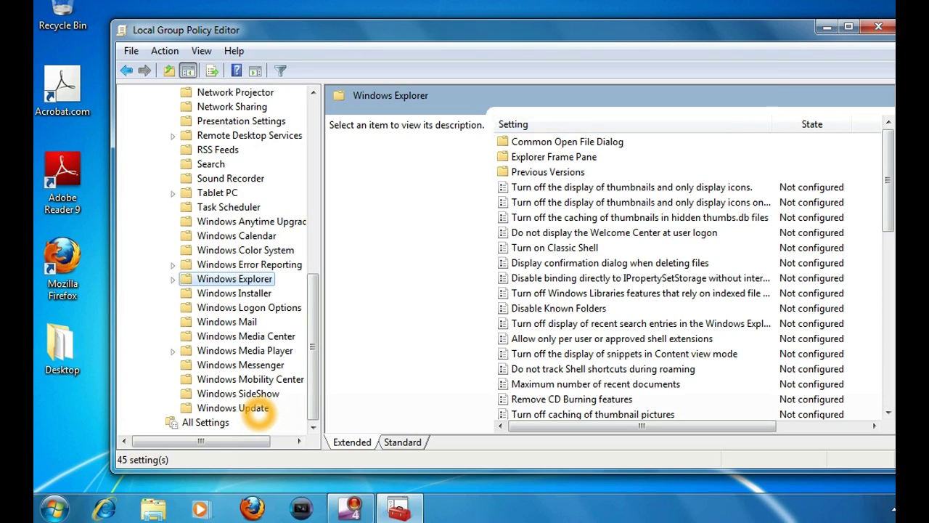
scroll(259, 416, "down", 2)
scroll(259, 415, "down", 2)
scroll(259, 415, "down", 2)
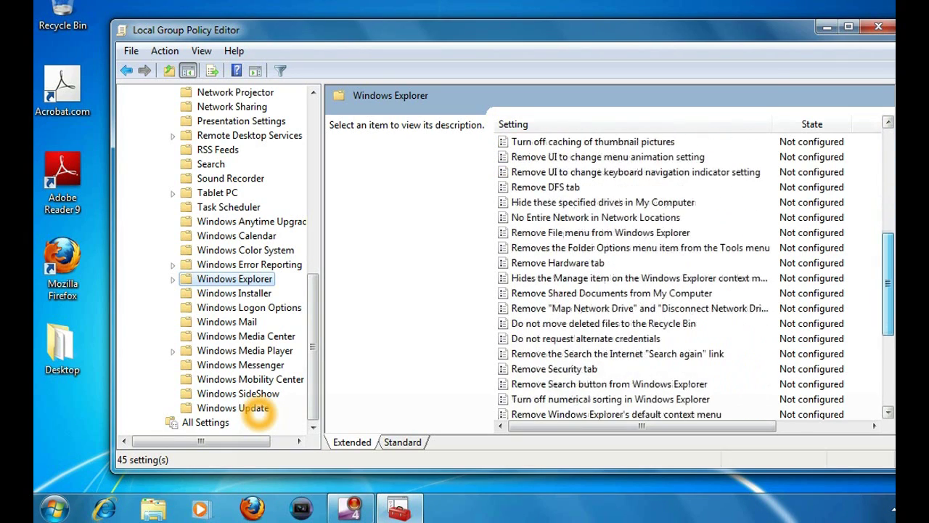
scroll(259, 415, "down", 2)
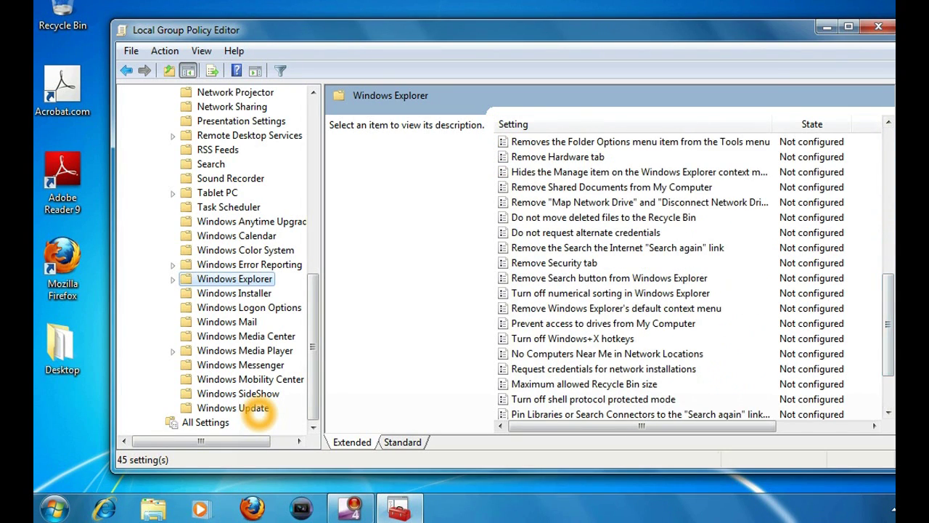
Step: Set the Remove Security tab policy to Enabled and confirm
key("Down")
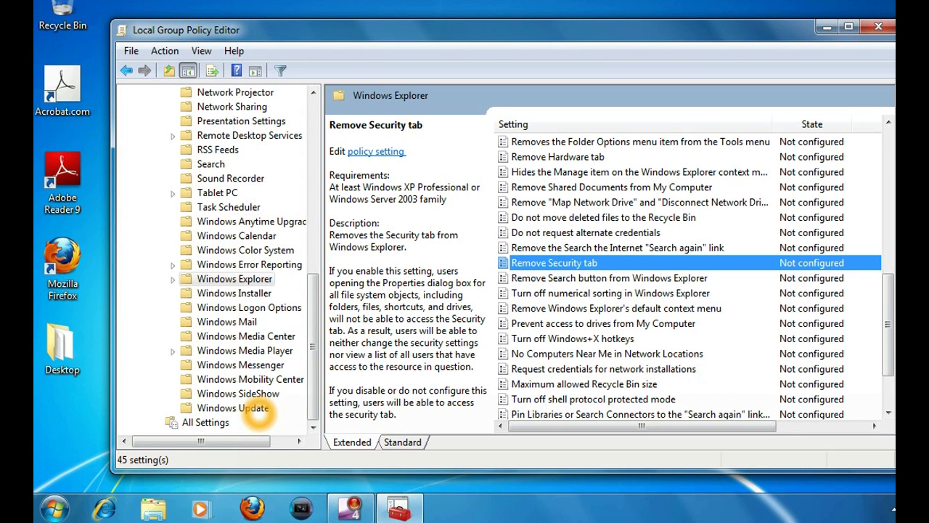
key("Return")
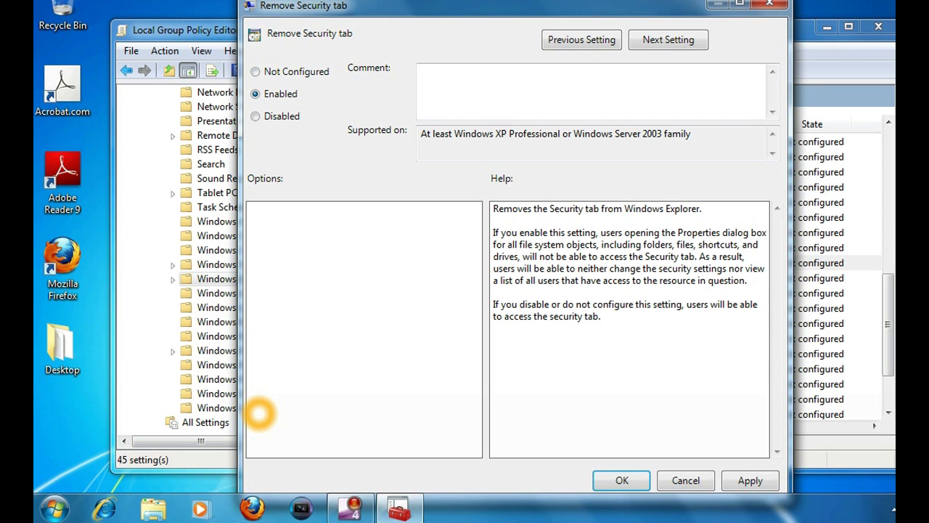
key("Return")
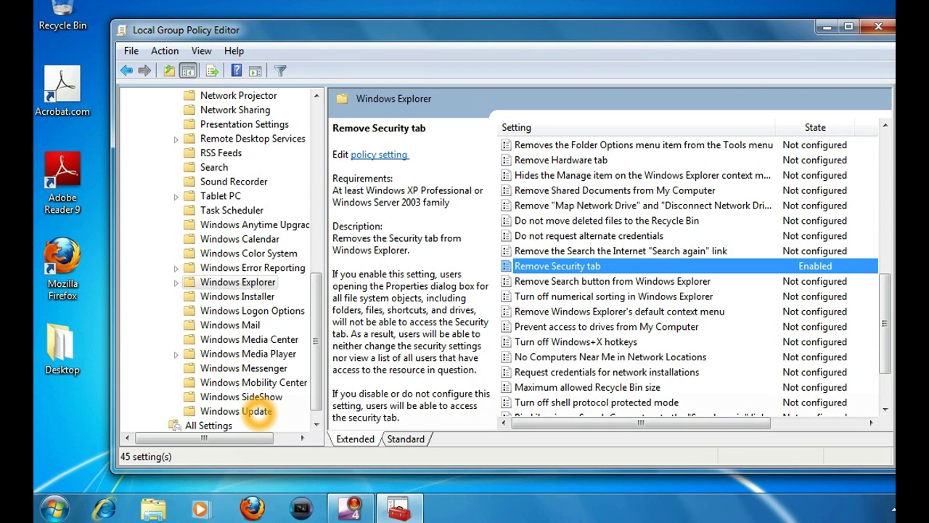
Step: Close the policy editor and reopen the Desktop folder's Properties to verify the missing Security tab
key("alt+F4")
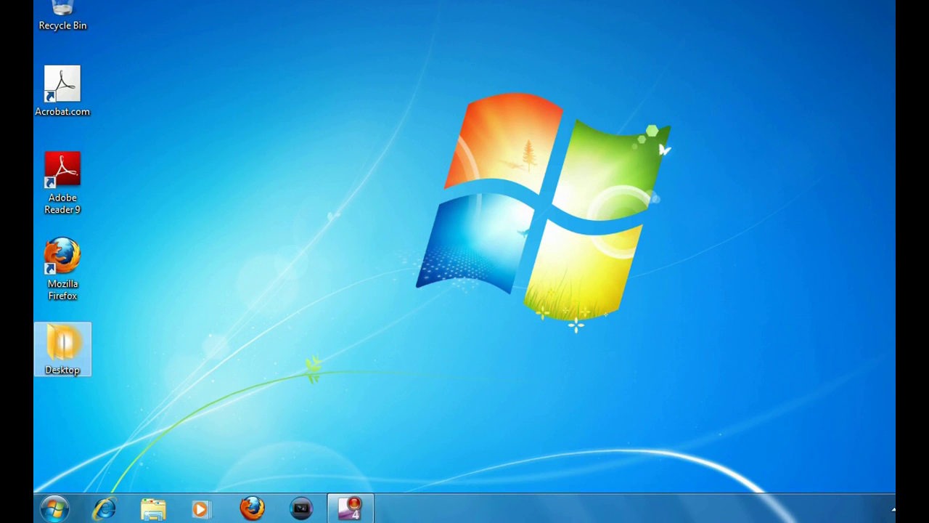
right_click(58, 352)
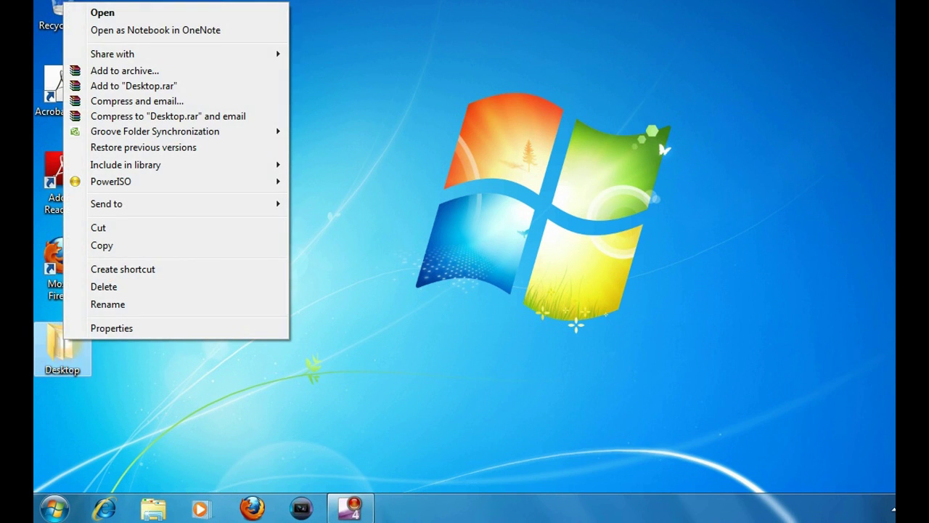
left_click(128, 328)
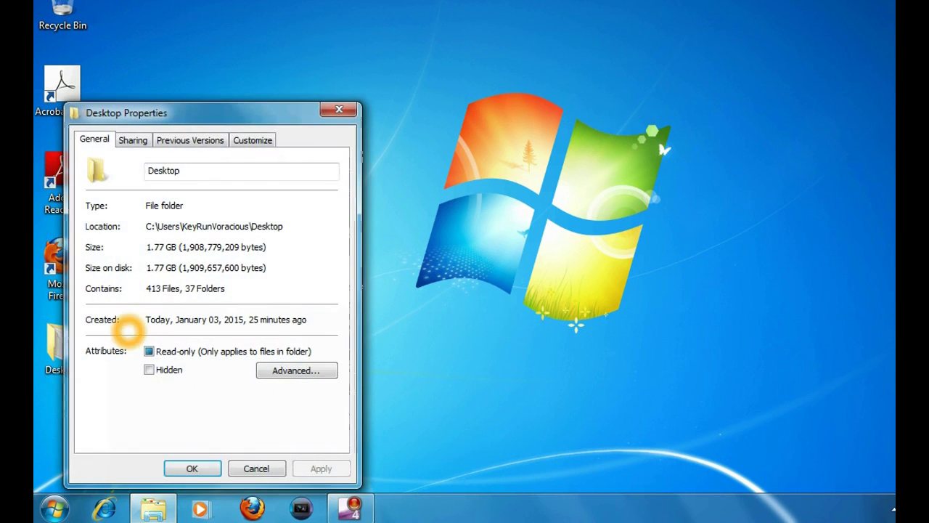
left_click_drag(170, 111, 258, 57)
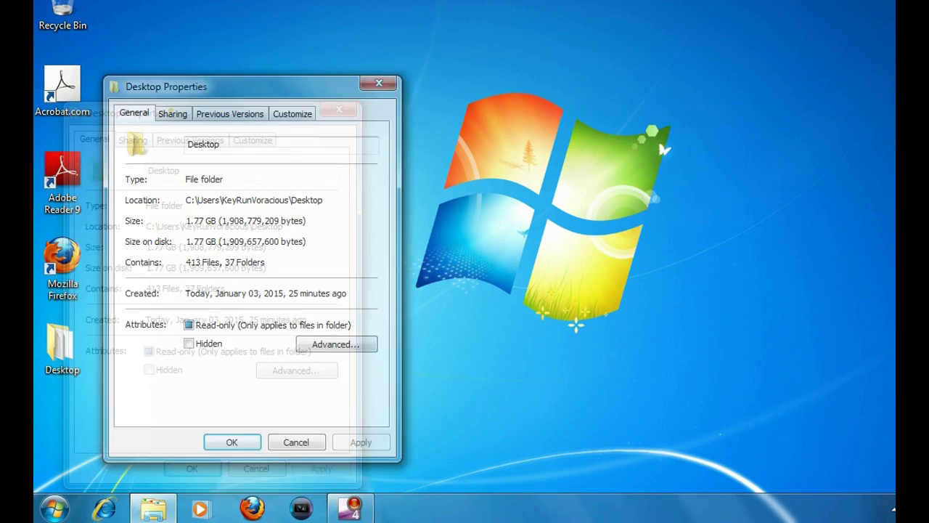